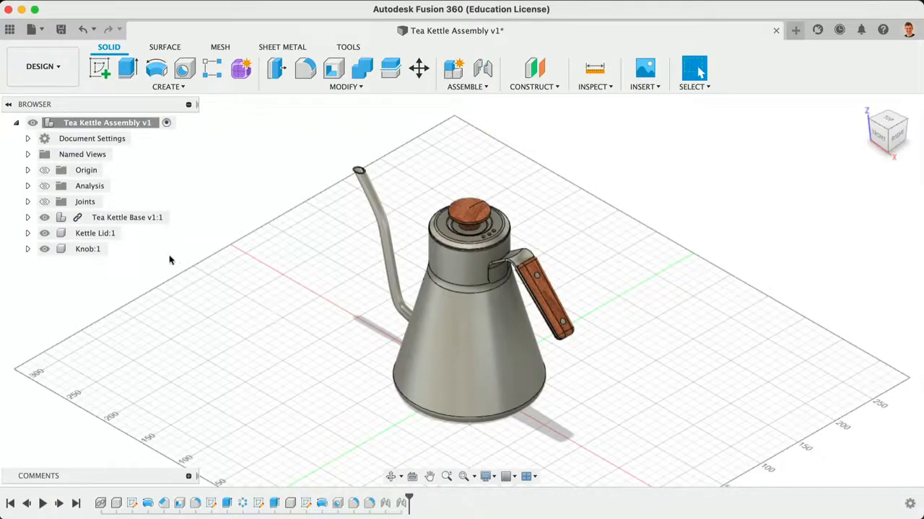
# Examine the contents of the Kettle Lid component, including its bodies, and of the linked Tea Kettle Base.
pyautogui.click(27, 233)
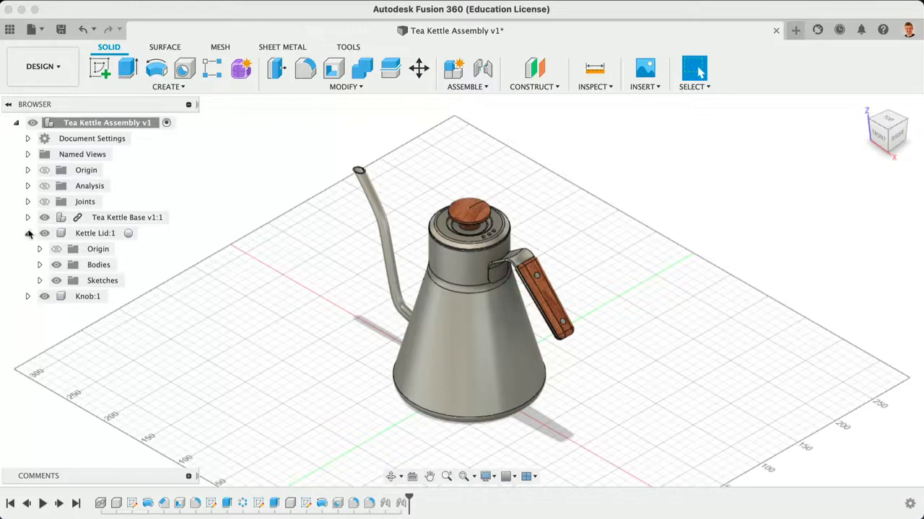
pyautogui.click(40, 265)
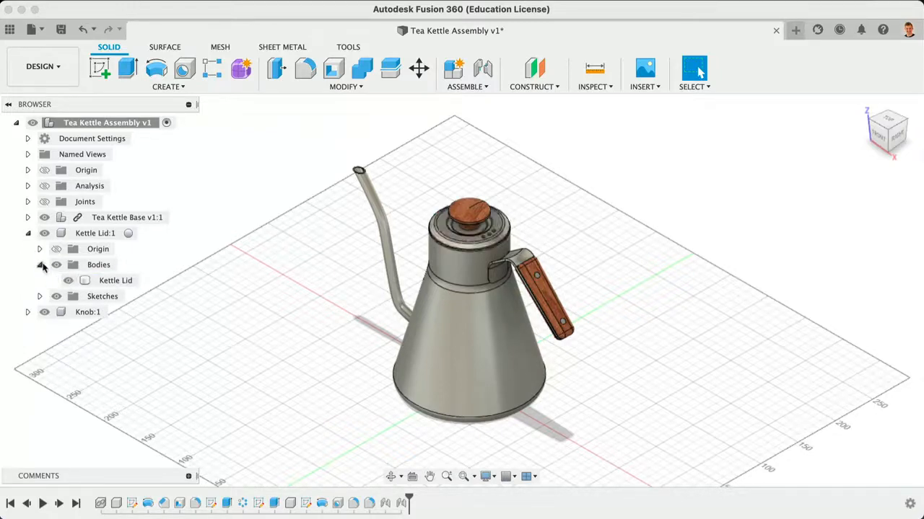
pyautogui.click(40, 265)
pyautogui.click(28, 233)
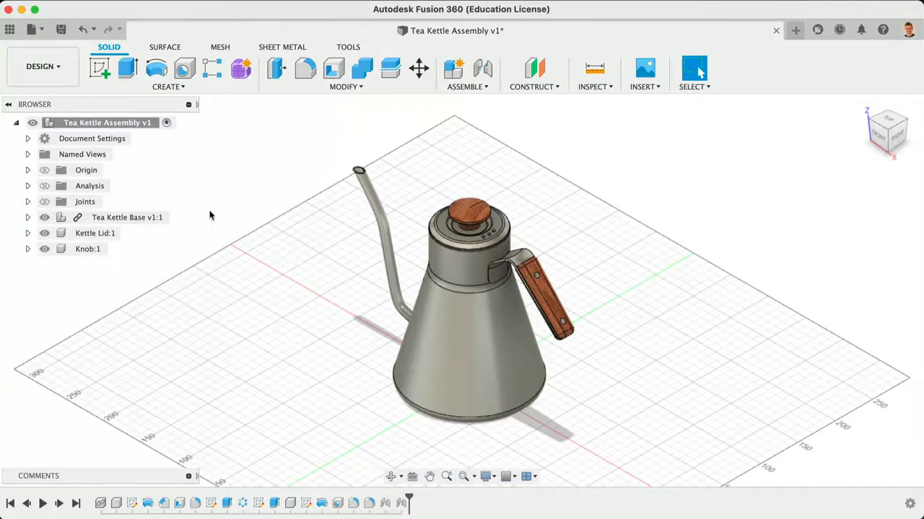
pyautogui.click(27, 218)
pyautogui.click(28, 218)
# Create a new empty design and return to the Tea Kettle Assembly document.
pyautogui.click(796, 30)
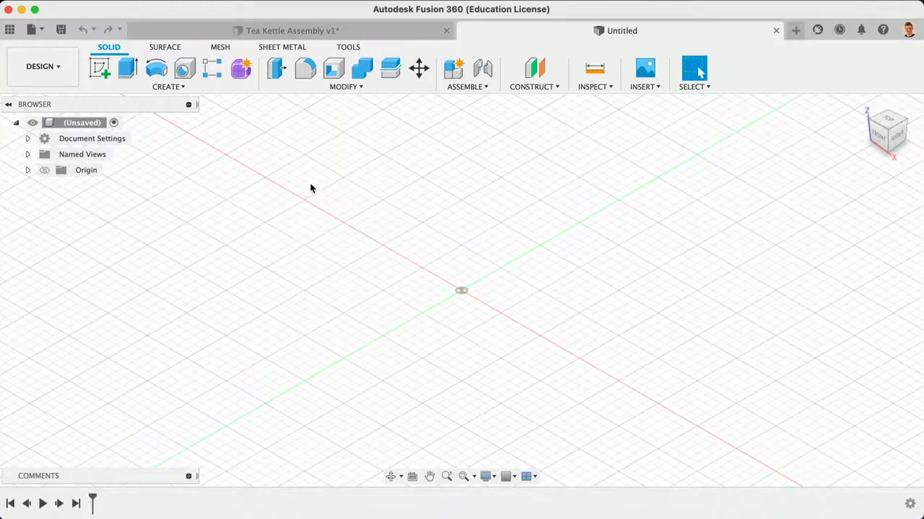
pyautogui.click(367, 34)
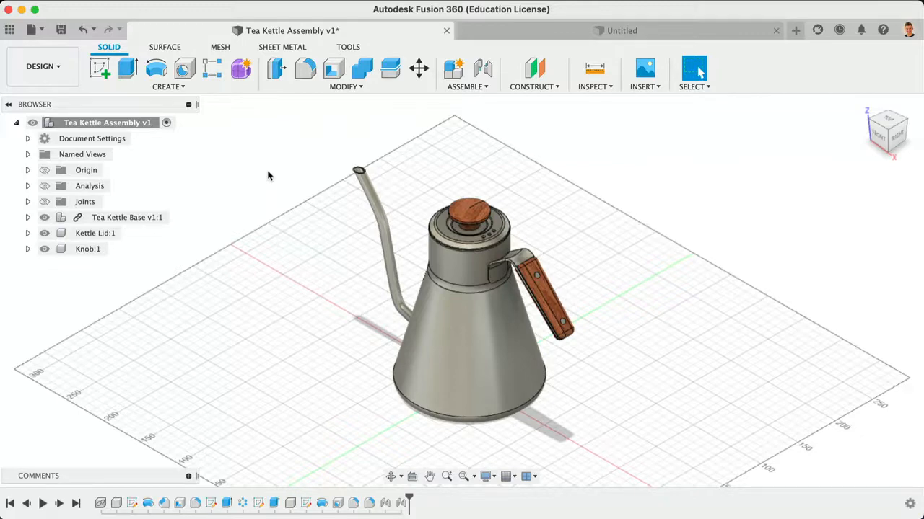
# Create an active, internal Standard component named Example Component with the Knob component as its parent.
pyautogui.click(455, 71)
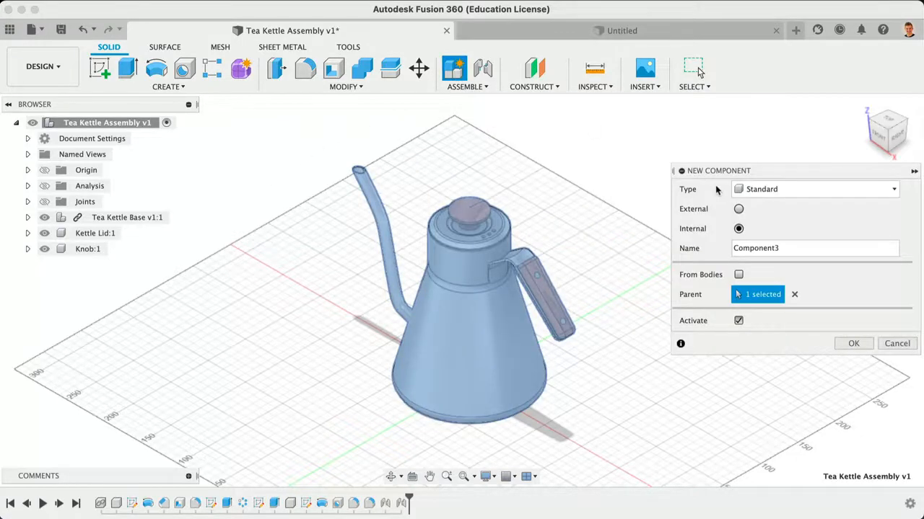
pyautogui.moveTo(728, 174); pyautogui.dragTo(647, 147)
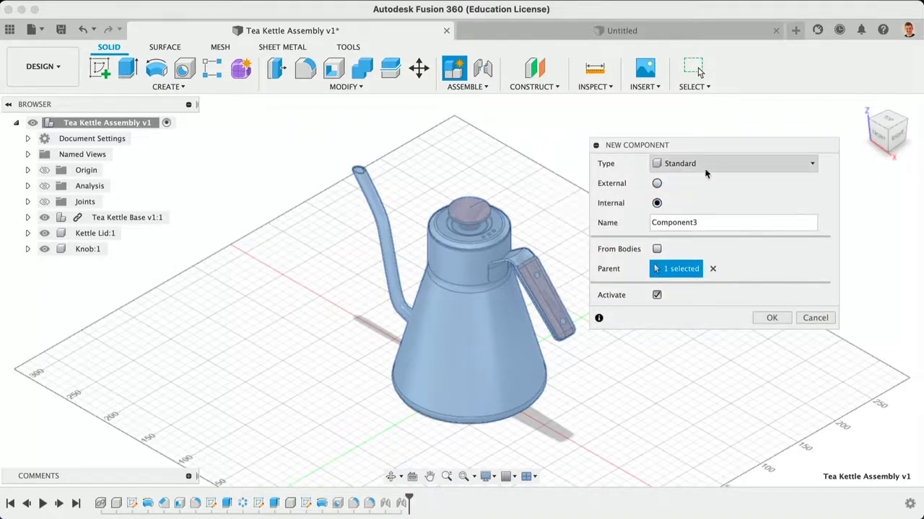
pyautogui.click(716, 165)
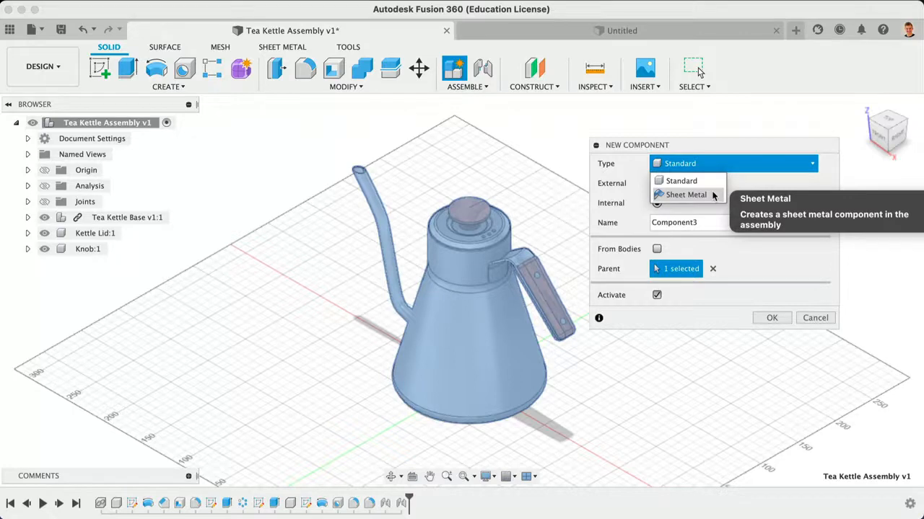
pyautogui.click(743, 186)
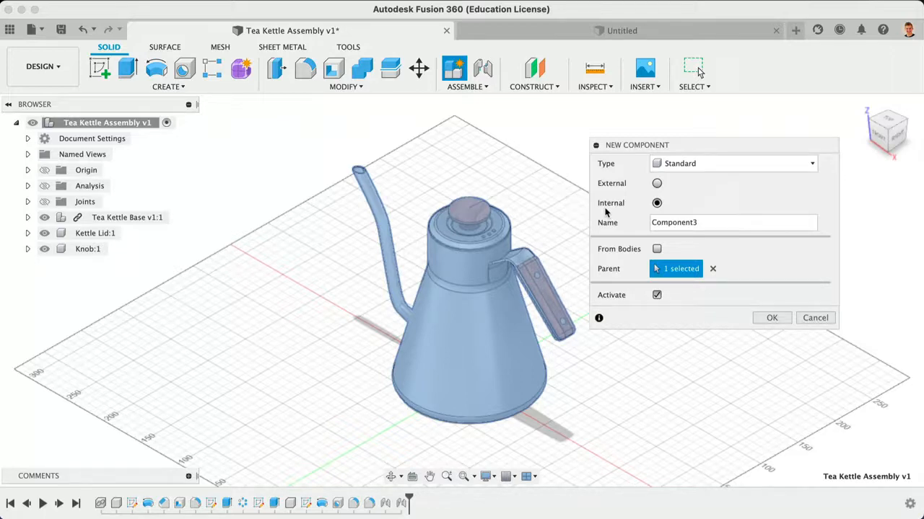
pyautogui.moveTo(725, 221); pyautogui.dragTo(641, 219)
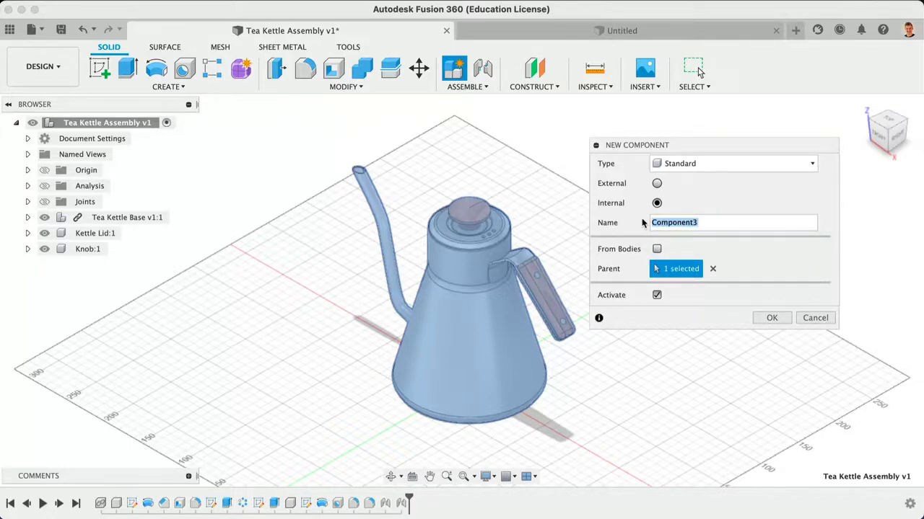
pyautogui.write('Example Component')
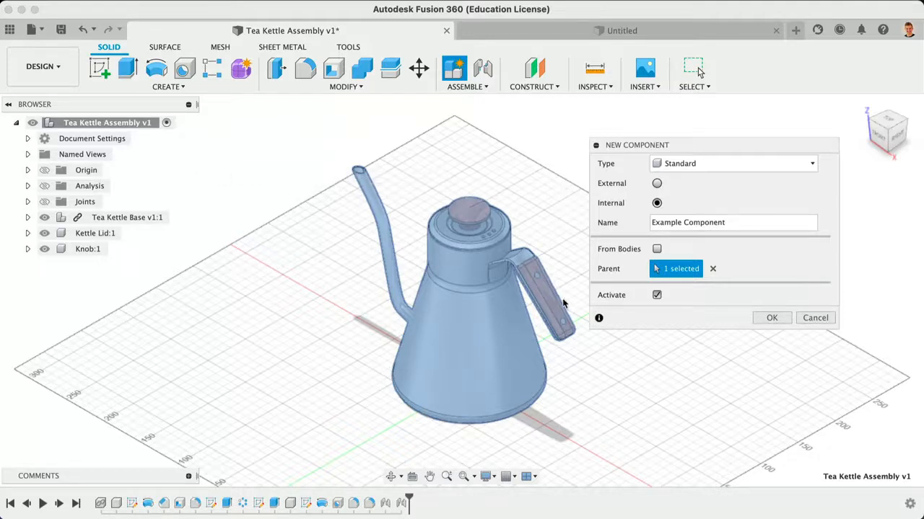
pyautogui.click(713, 269)
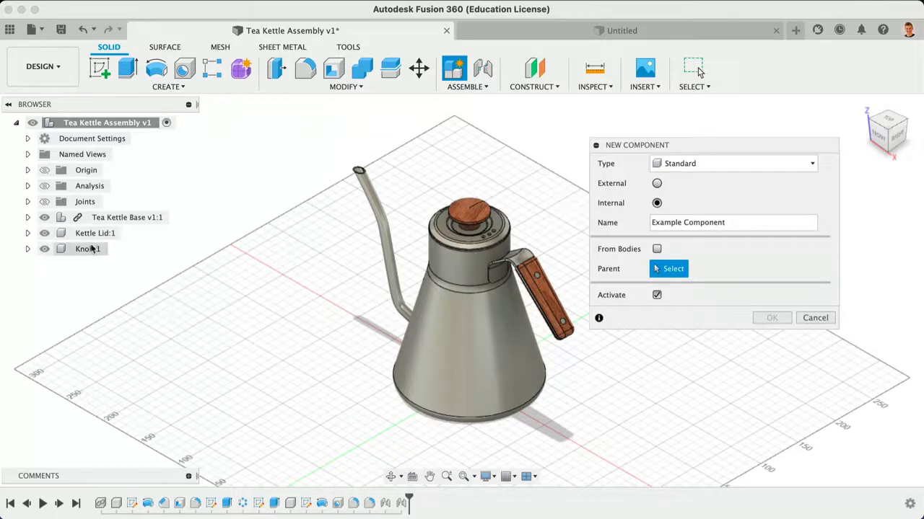
pyautogui.click(88, 249)
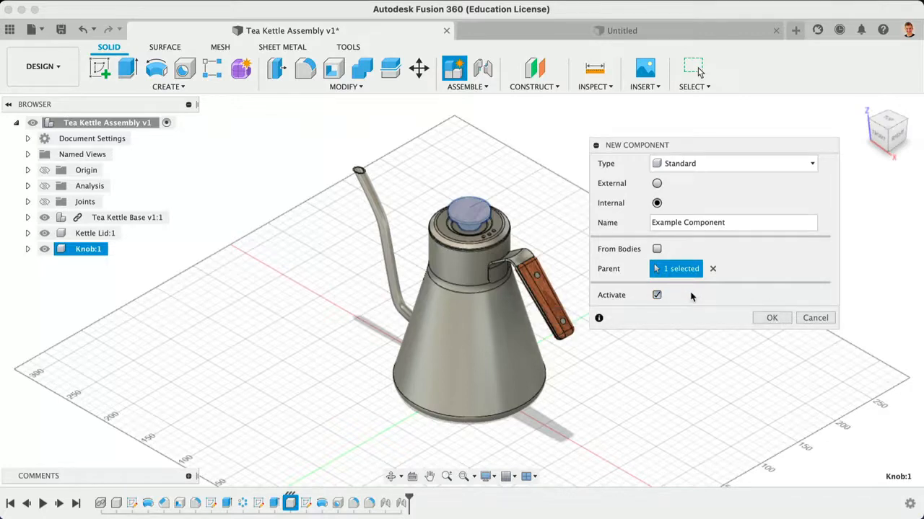
pyautogui.click(772, 320)
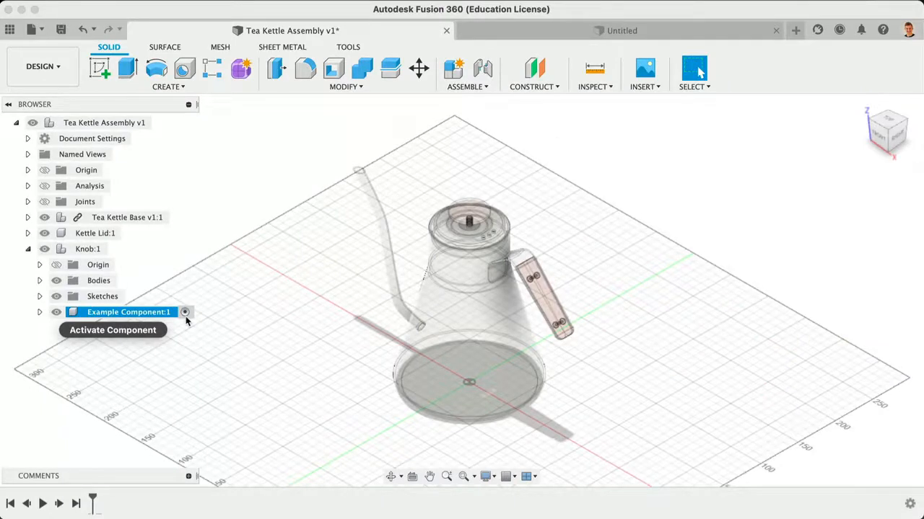
# Activate the Knob component, the Kettle Lid component and finally the top-level Tea Kettle Assembly.
pyautogui.click(97, 249)
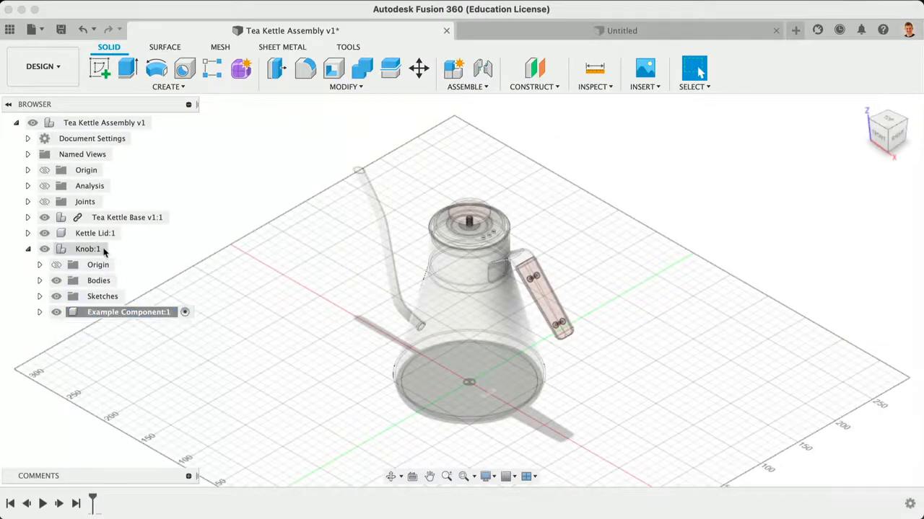
pyautogui.click(115, 249)
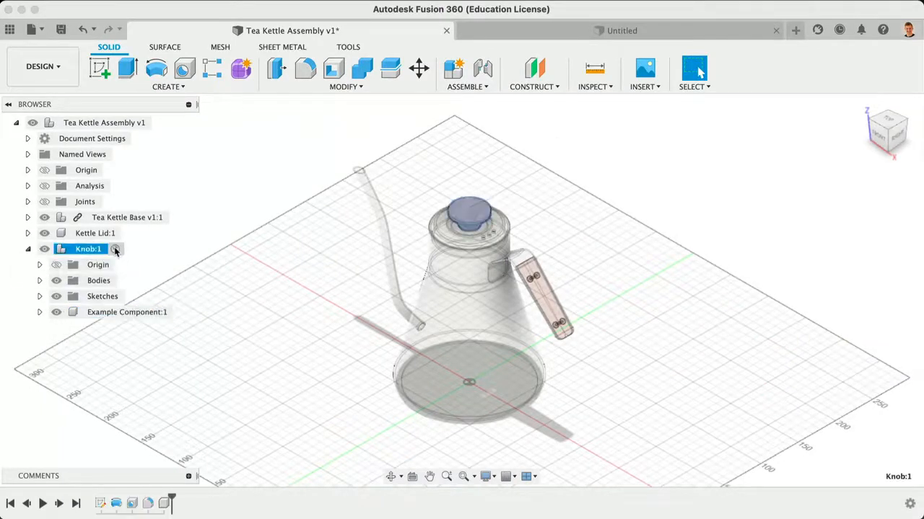
pyautogui.click(211, 280)
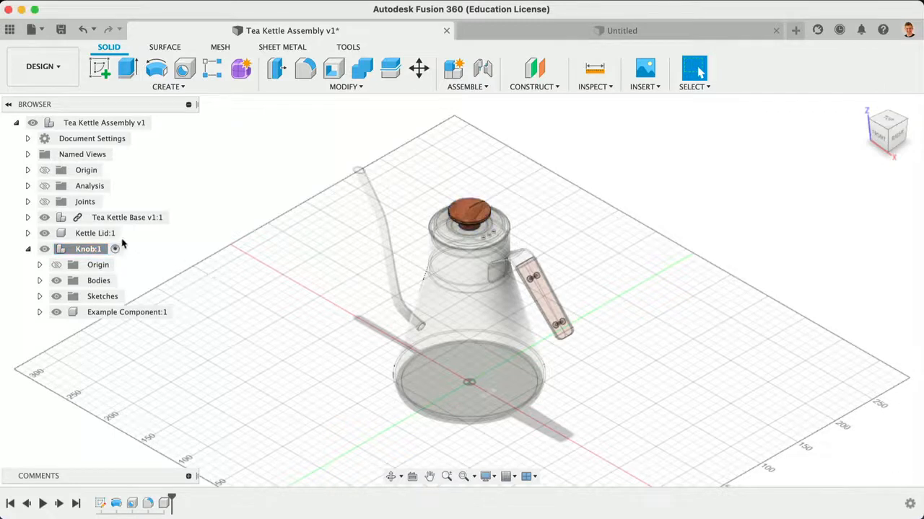
pyautogui.click(121, 237)
pyautogui.click(129, 234)
pyautogui.click(210, 263)
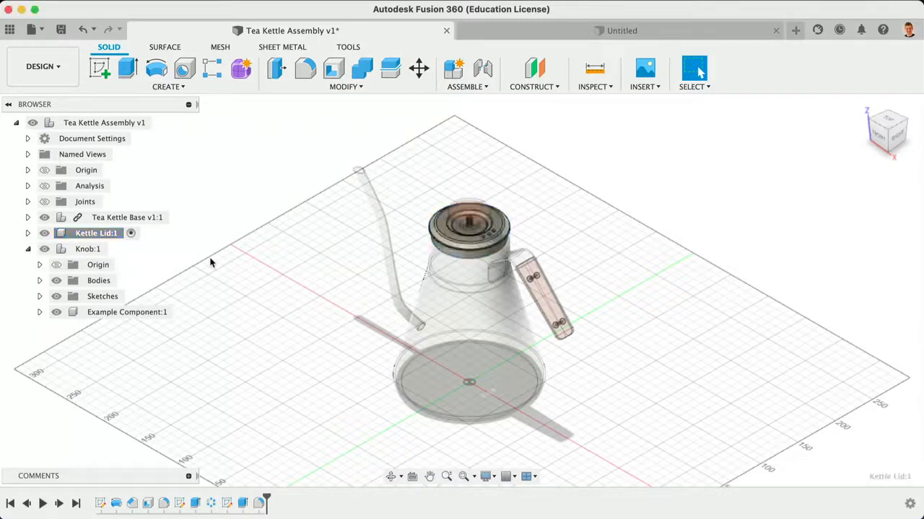
pyautogui.click(154, 218)
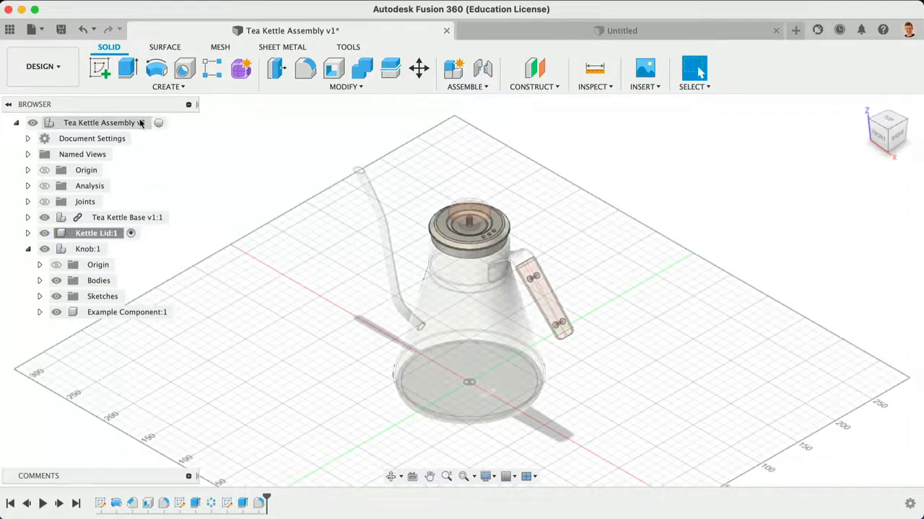
pyautogui.click(164, 122)
pyautogui.click(219, 183)
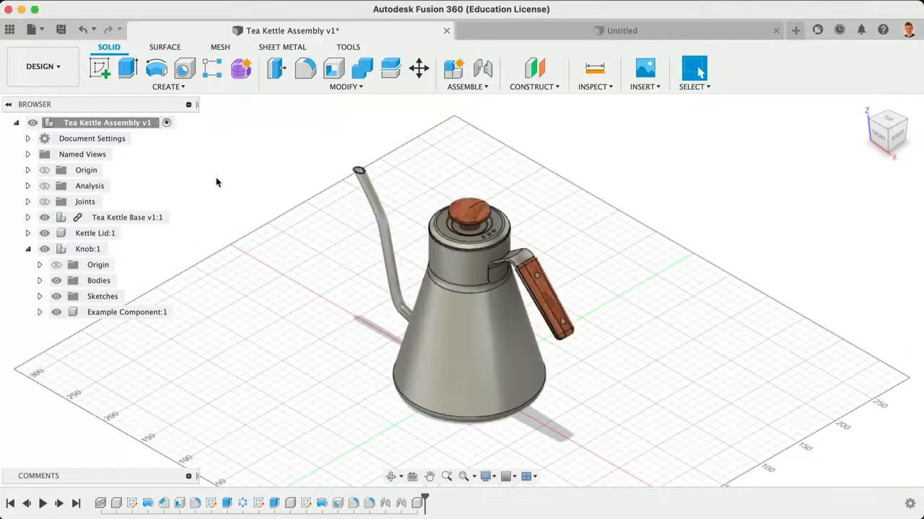
# Examine the assembly's joints and temporarily show the origins of the Knob component and of the whole assembly.
pyautogui.click(28, 202)
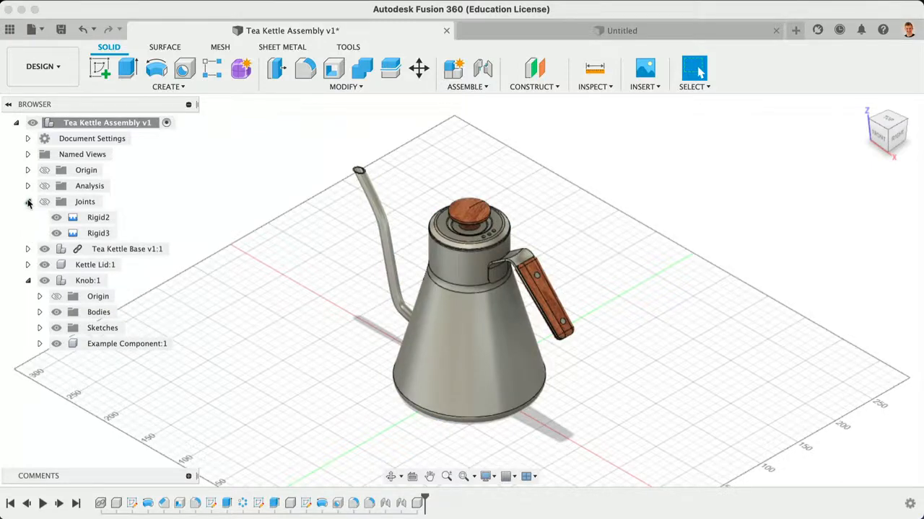
pyautogui.click(28, 202)
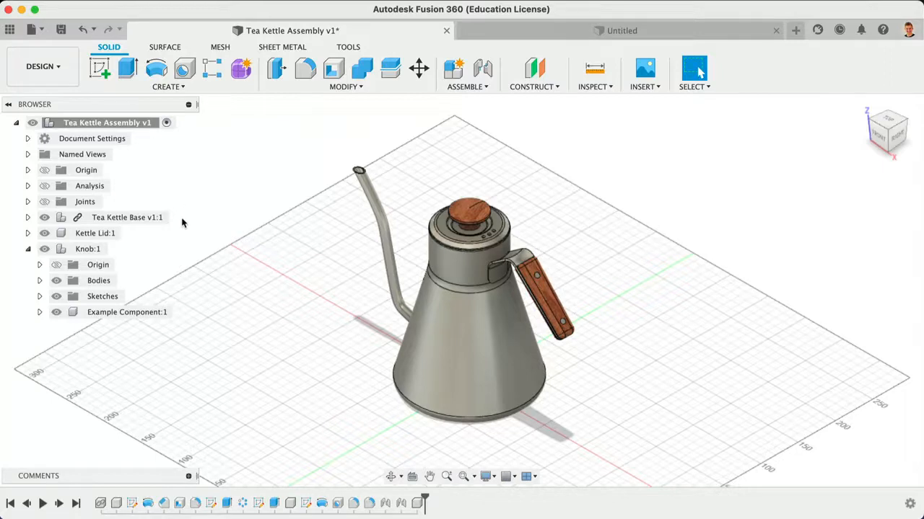
pyautogui.click(72, 266)
pyautogui.click(56, 265)
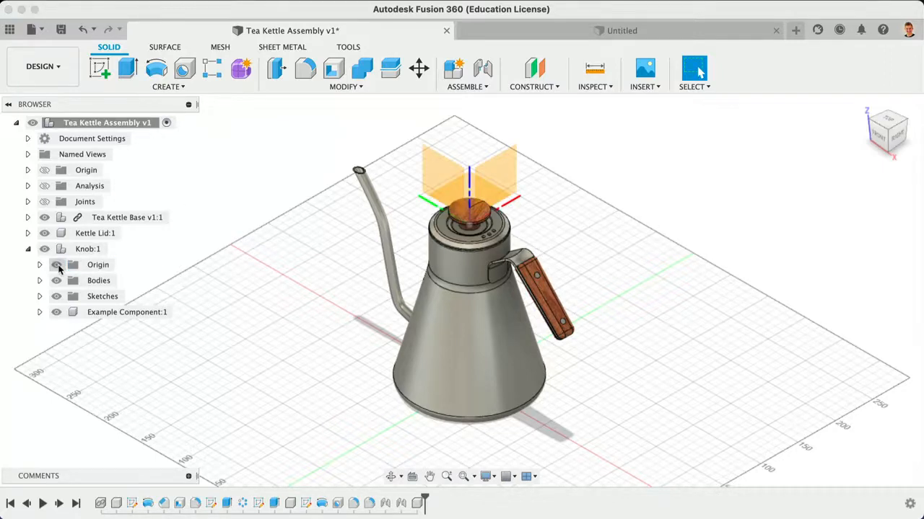
pyautogui.click(56, 265)
pyautogui.click(45, 171)
pyautogui.click(45, 171)
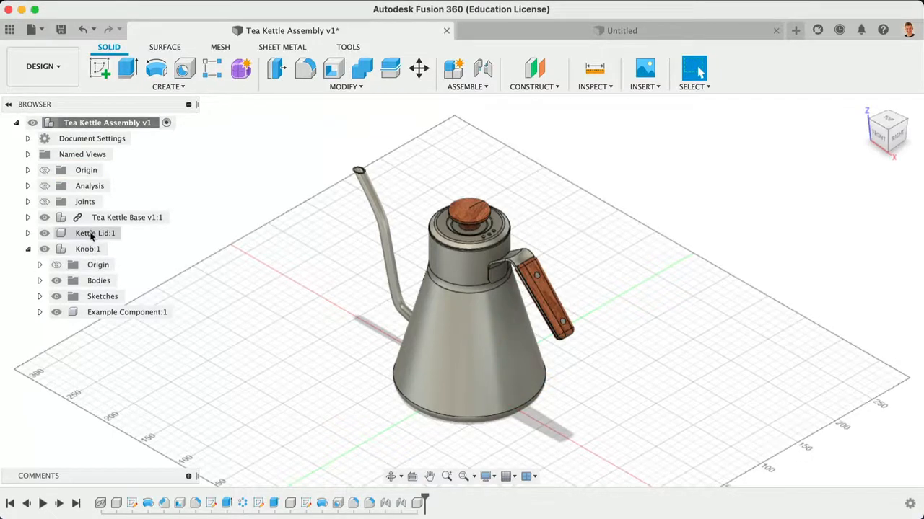
# Copy the Kettle Lid, paste it into the top-level assembly as a new independent component, and move it -210 mm along X.
pyautogui.rightClick(90, 235)
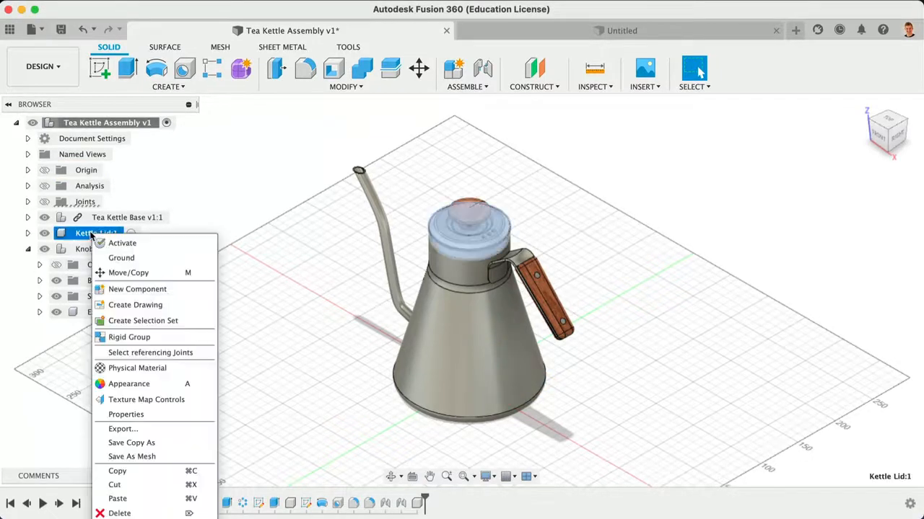
pyautogui.click(119, 471)
pyautogui.rightClick(113, 124)
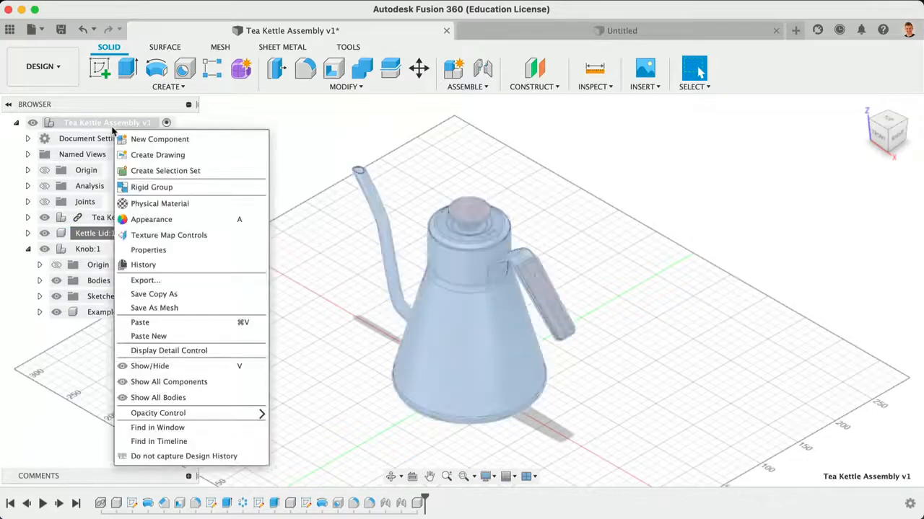
pyautogui.click(121, 336)
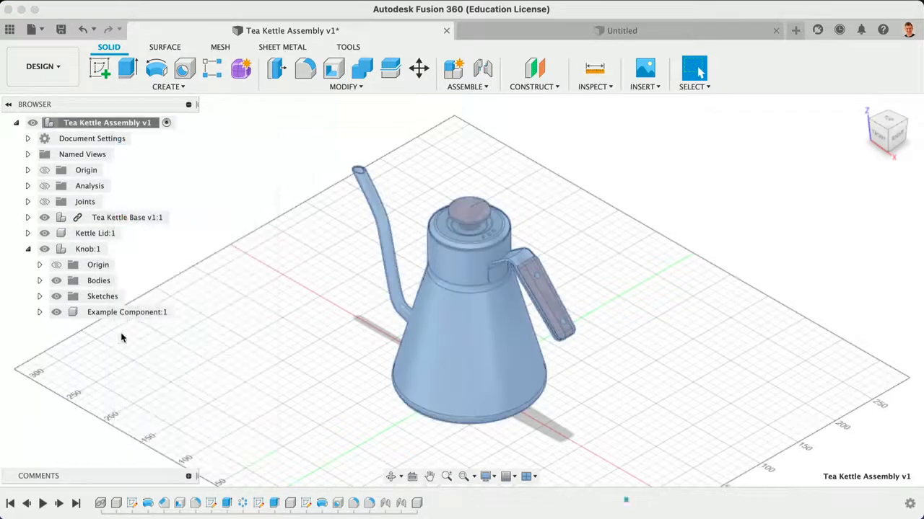
pyautogui.moveTo(497, 218); pyautogui.dragTo(359, 284)
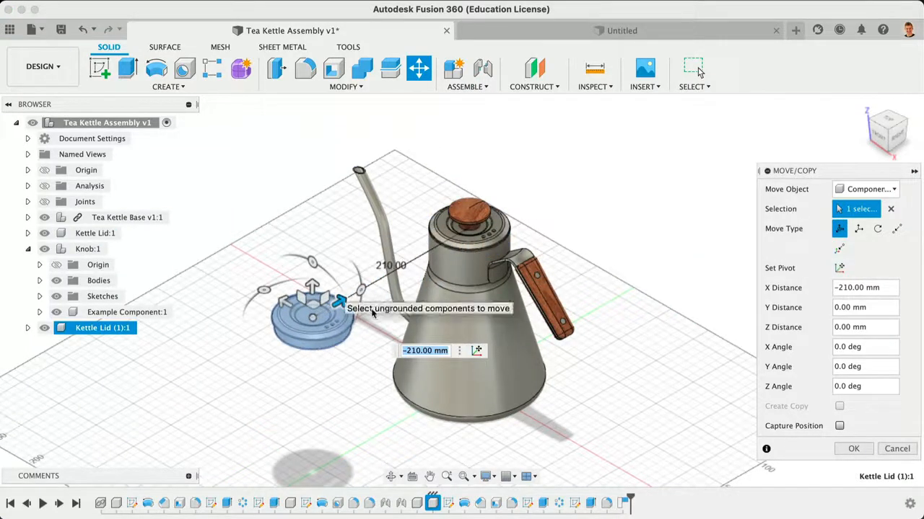
pyautogui.click(850, 451)
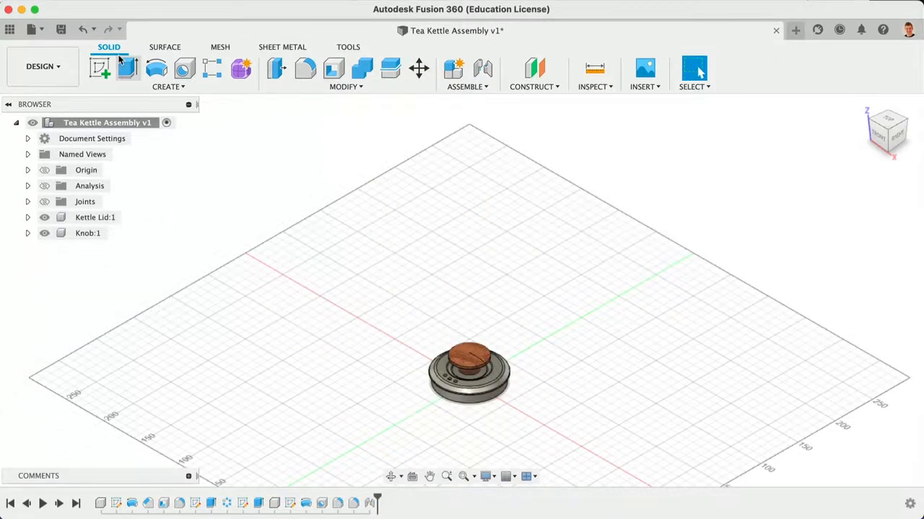
# Insert the saved Tea Kettle Base design into the assembly at its default position and expand its contents.
pyautogui.click(11, 29)
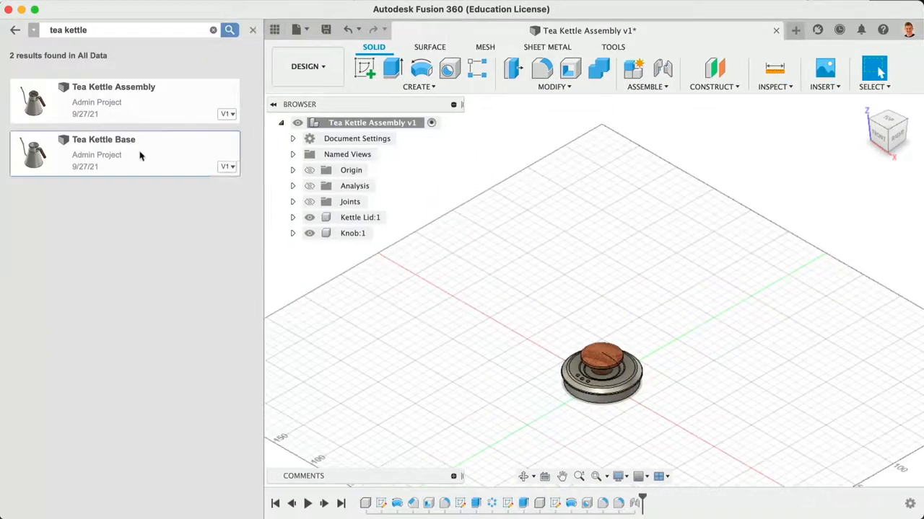
pyautogui.rightClick(140, 155)
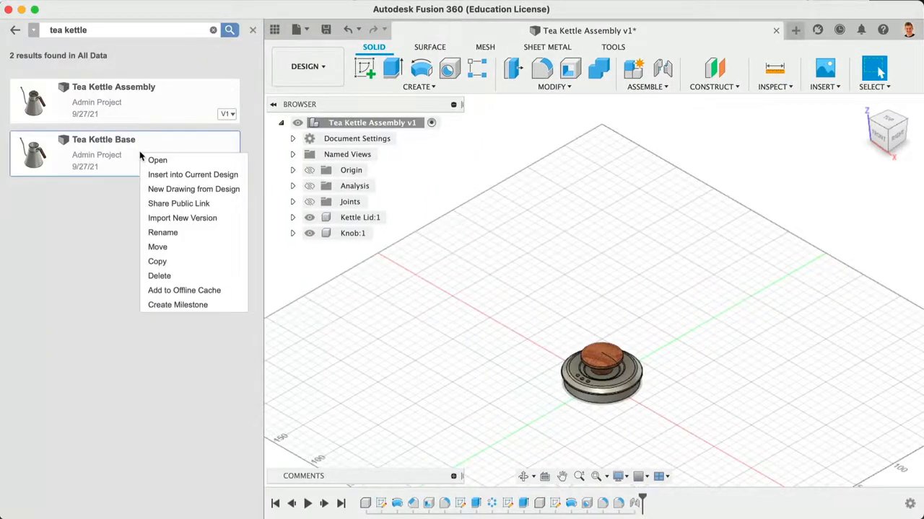
pyautogui.click(228, 176)
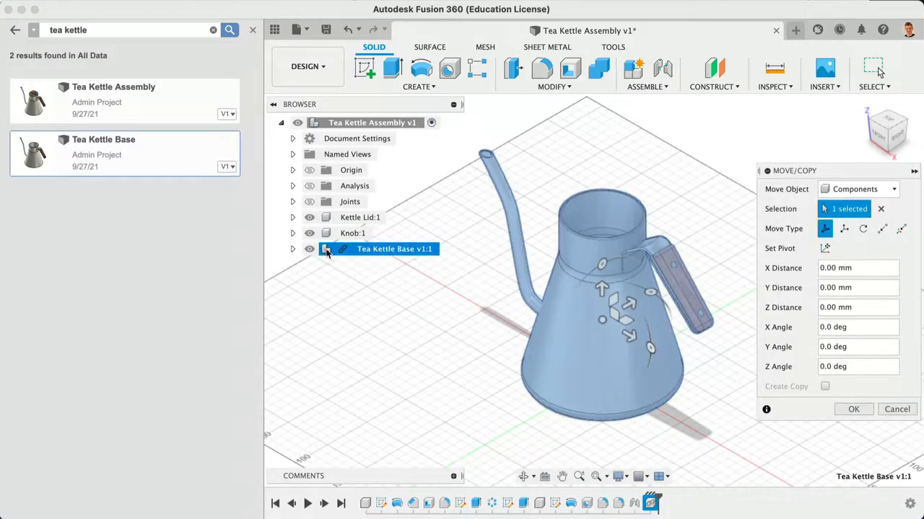
pyautogui.click(274, 30)
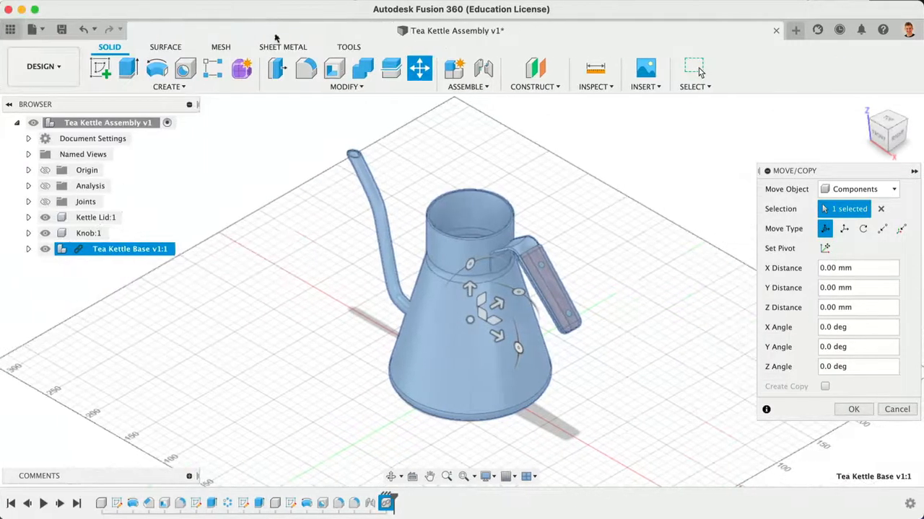
pyautogui.click(851, 409)
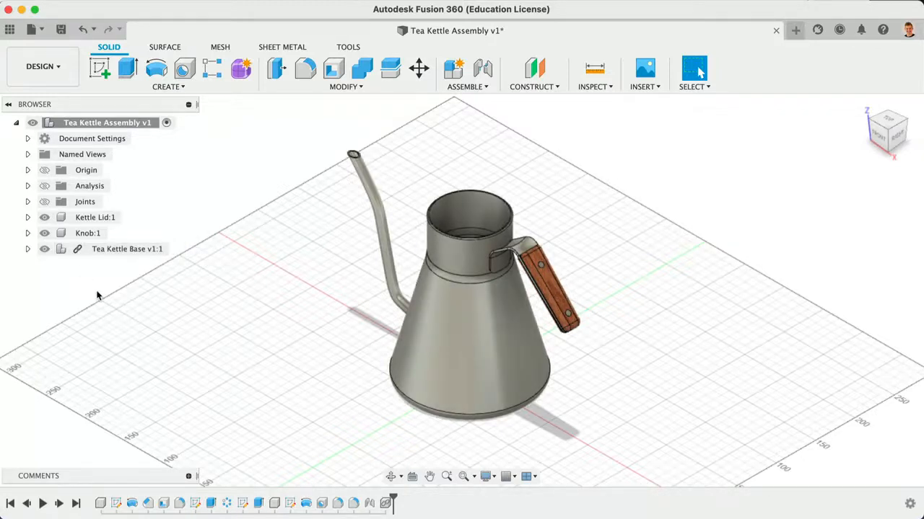
pyautogui.click(27, 249)
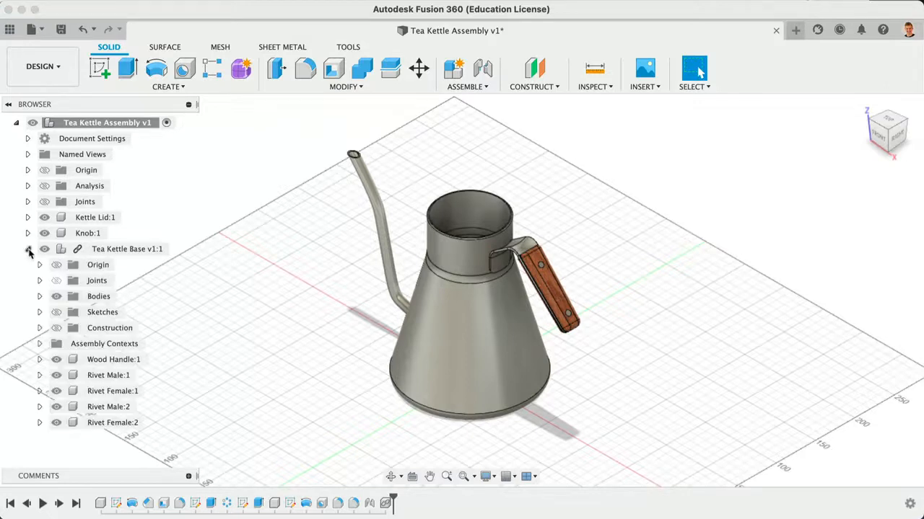
# Collapse the inserted Tea Kettle Base and start editing it in place within the assembly.
pyautogui.click(108, 360)
pyautogui.click(183, 340)
pyautogui.click(28, 249)
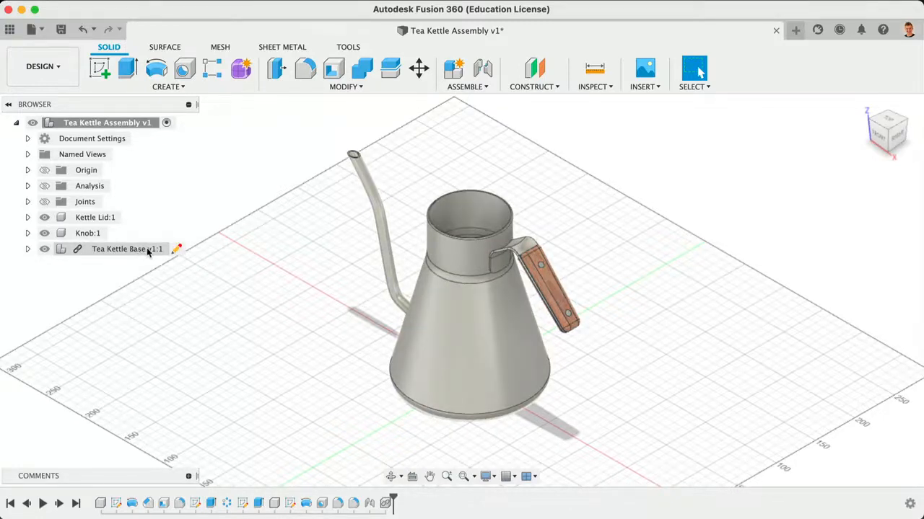
pyautogui.click(170, 249)
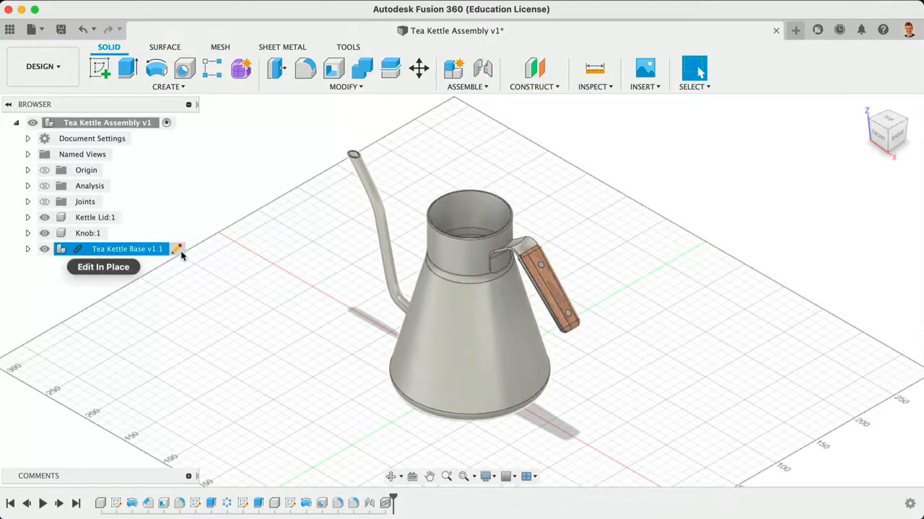
pyautogui.click(180, 251)
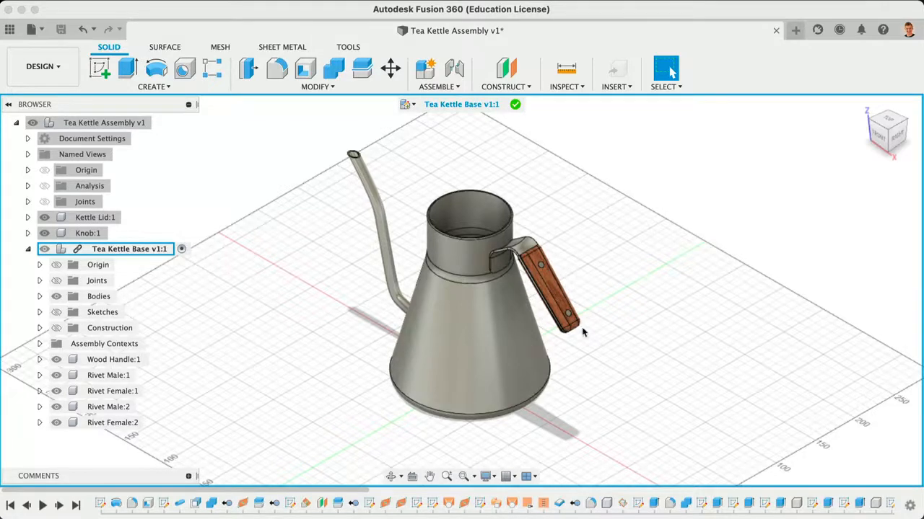
# Temporarily hide the Tea Kettle Base to inspect the inactive Kettle Lid and Knob from several angles.
pyautogui.moveTo(882, 142)
pyautogui.mouseDown()
pyautogui.moveTo(886, 177)
pyautogui.moveTo(887, 114)
pyautogui.moveTo(890, 154)
pyautogui.moveTo(888, 144)
pyautogui.mouseUp()
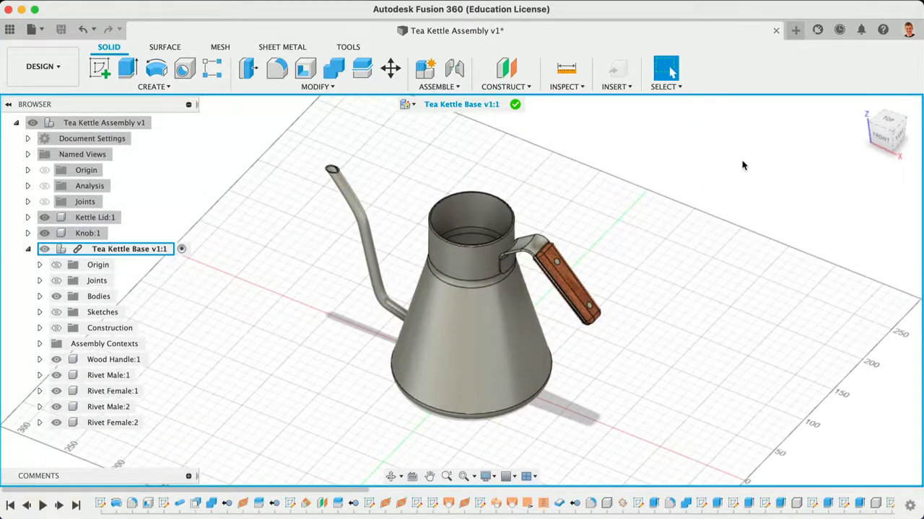
pyautogui.moveTo(885, 131); pyautogui.dragTo(874, 160)
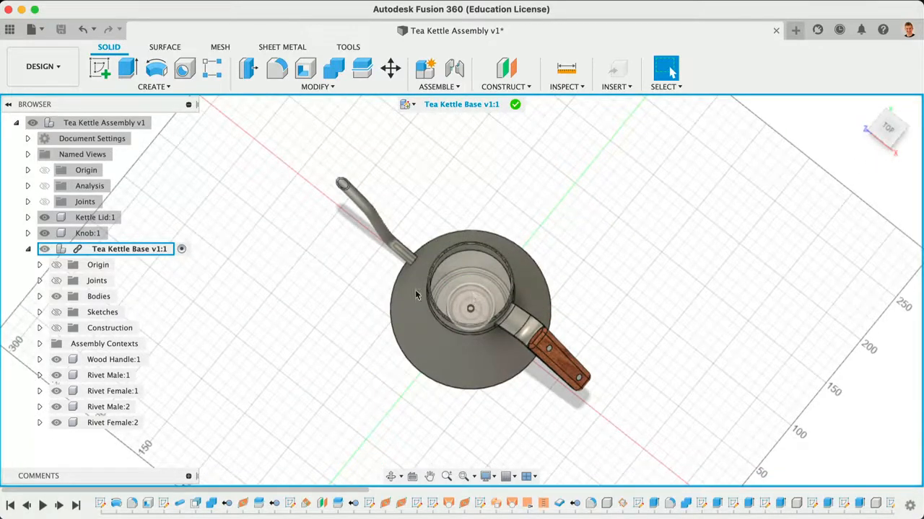
pyautogui.click(44, 248)
pyautogui.moveTo(893, 128)
pyautogui.mouseDown()
pyautogui.moveTo(899, 83)
pyautogui.moveTo(899, 92)
pyautogui.mouseUp()
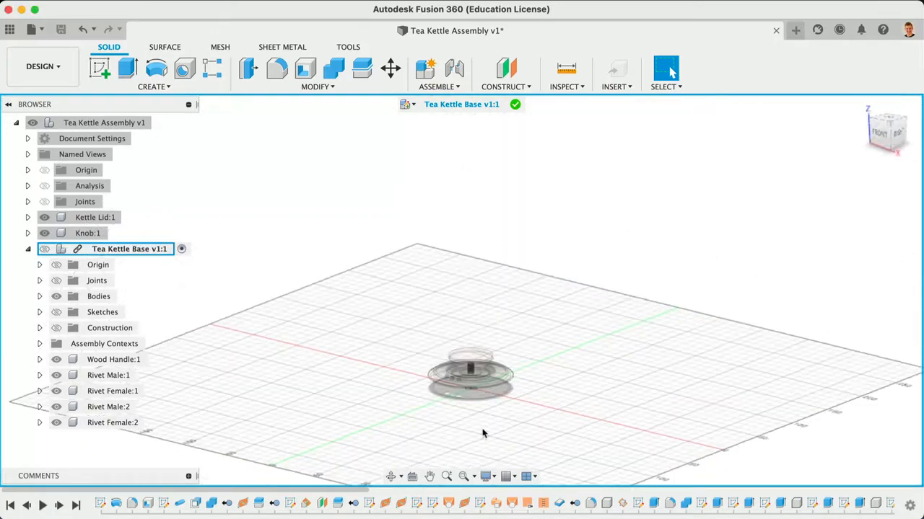
pyautogui.scroll(5, 481, 429)
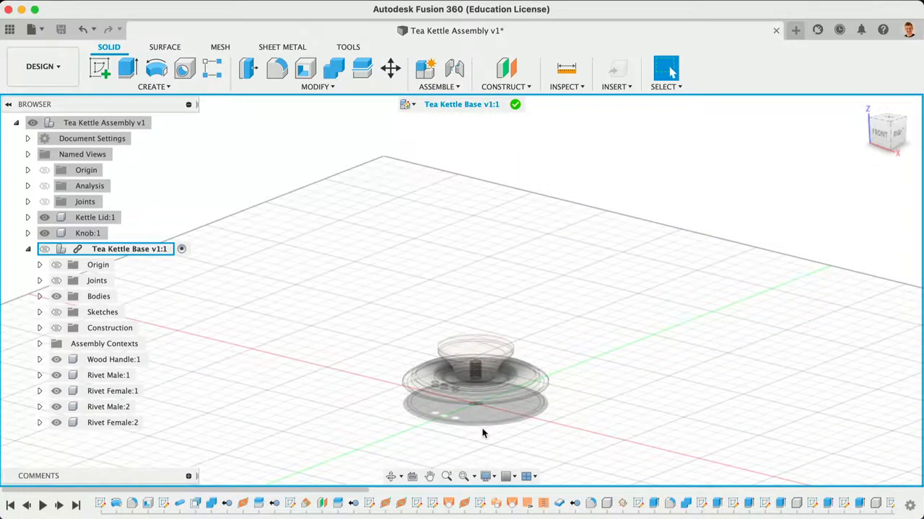
pyautogui.click(452, 404)
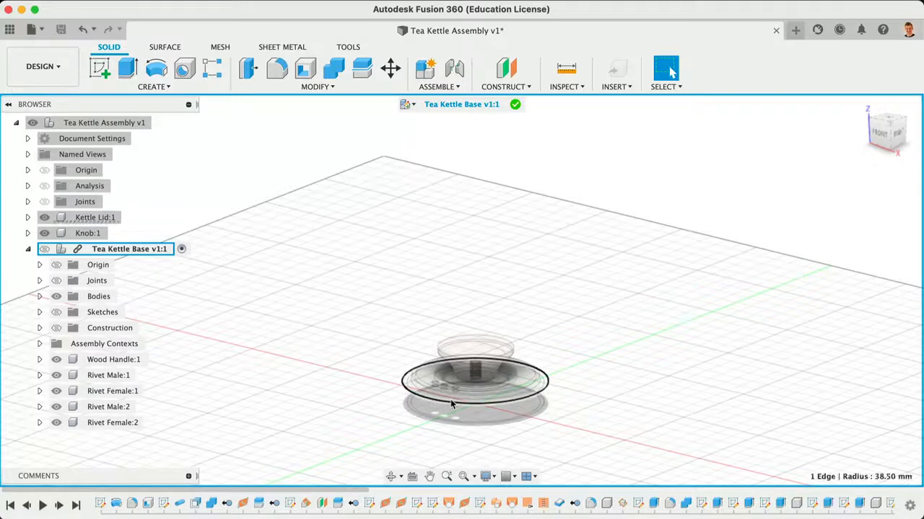
pyautogui.click(454, 356)
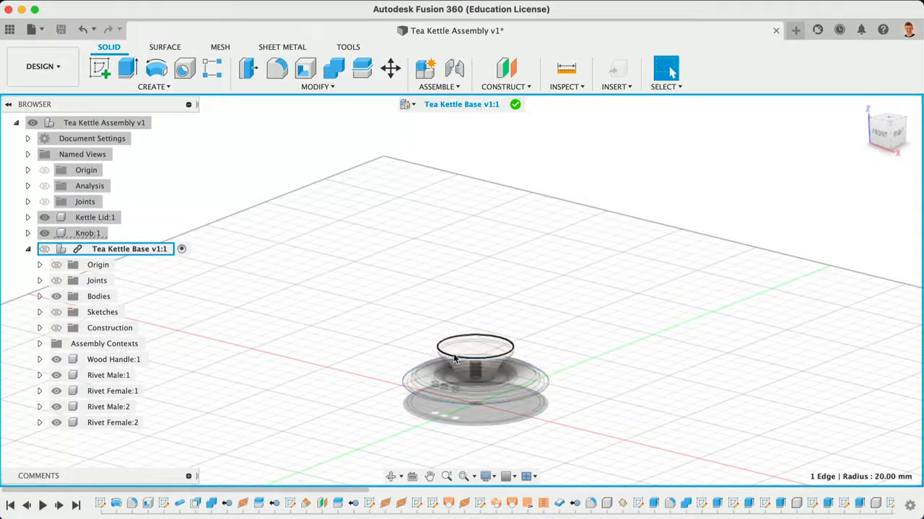
pyautogui.click(308, 360)
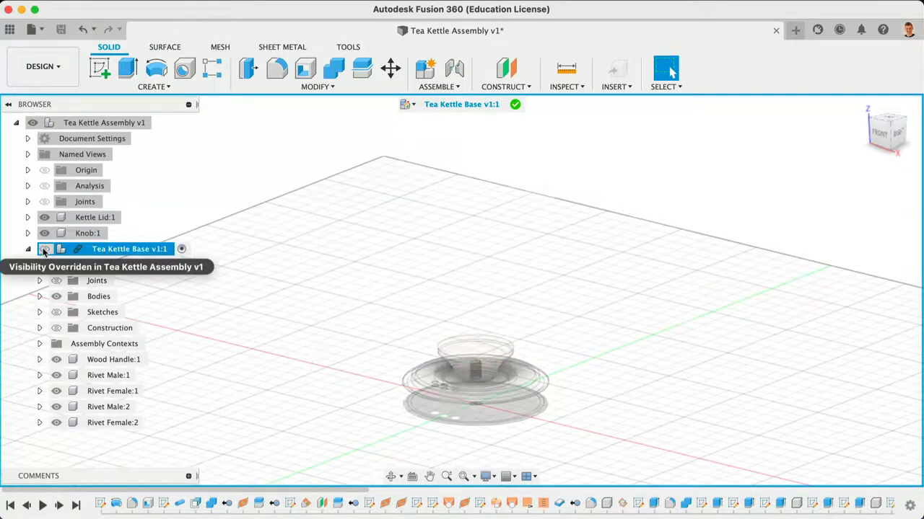
pyautogui.click(44, 250)
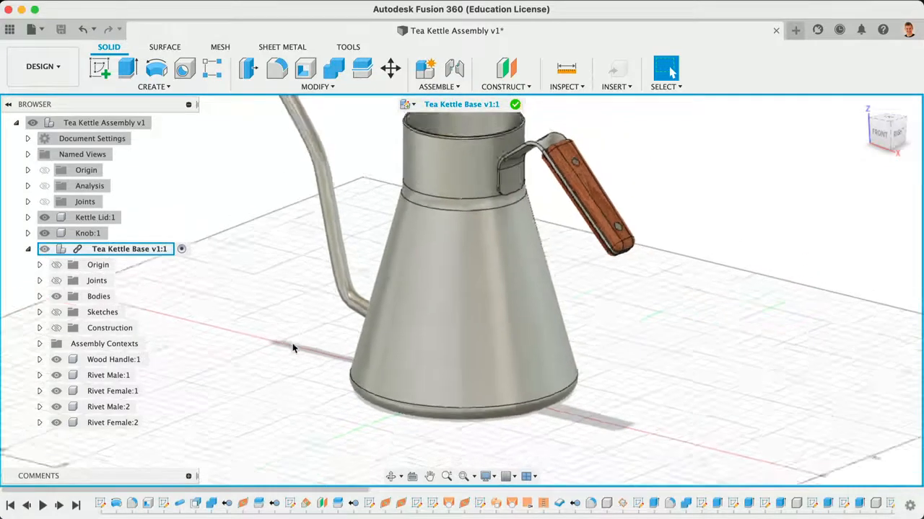
# Finish the in-place edit of the Tea Kettle Base and return to the top-level assembly.
pyautogui.scroll(-5, 293, 349)
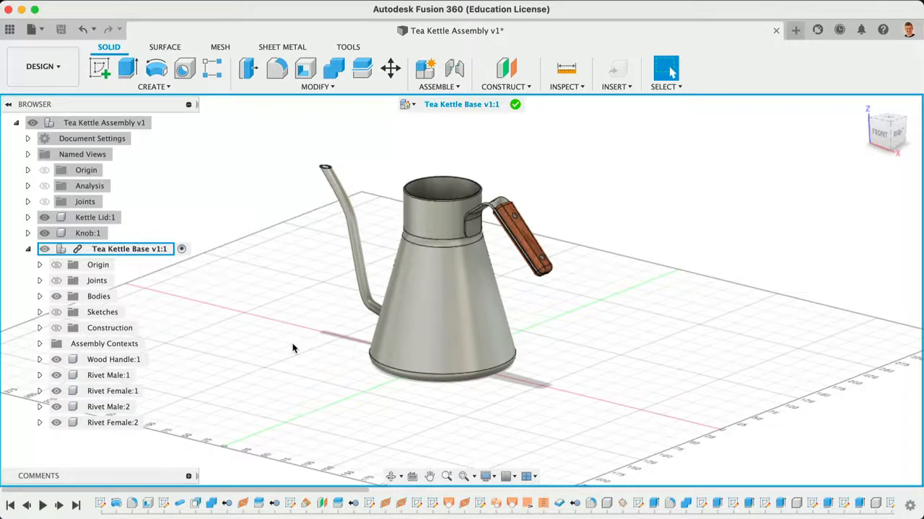
pyautogui.scroll(1, 293, 349)
pyautogui.hscroll(-2, 292, 348)
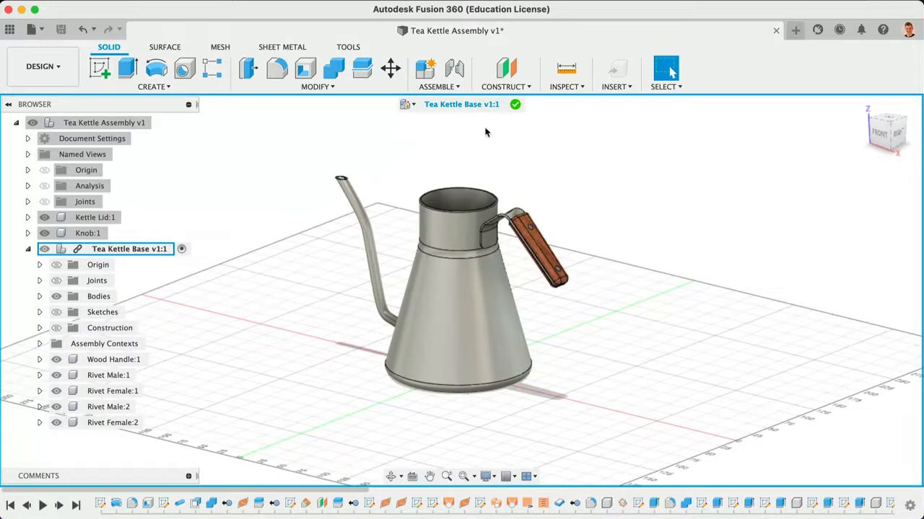
pyautogui.click(514, 105)
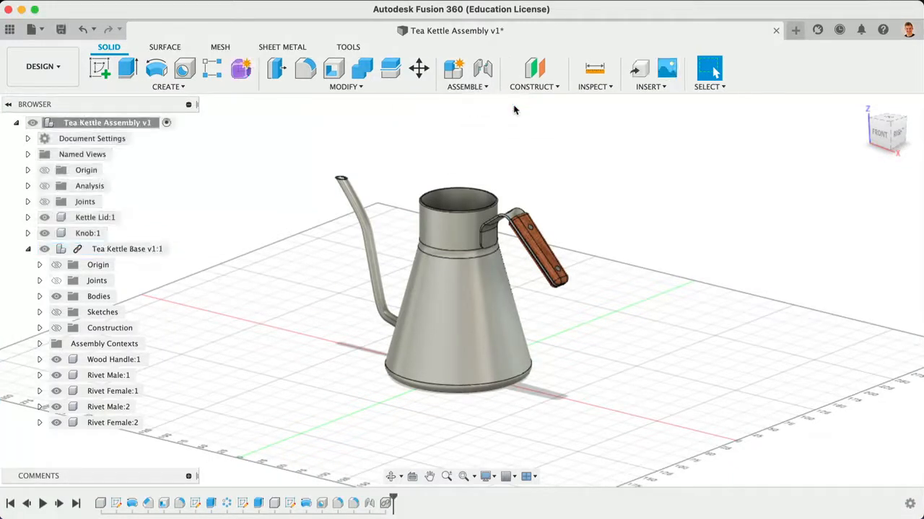